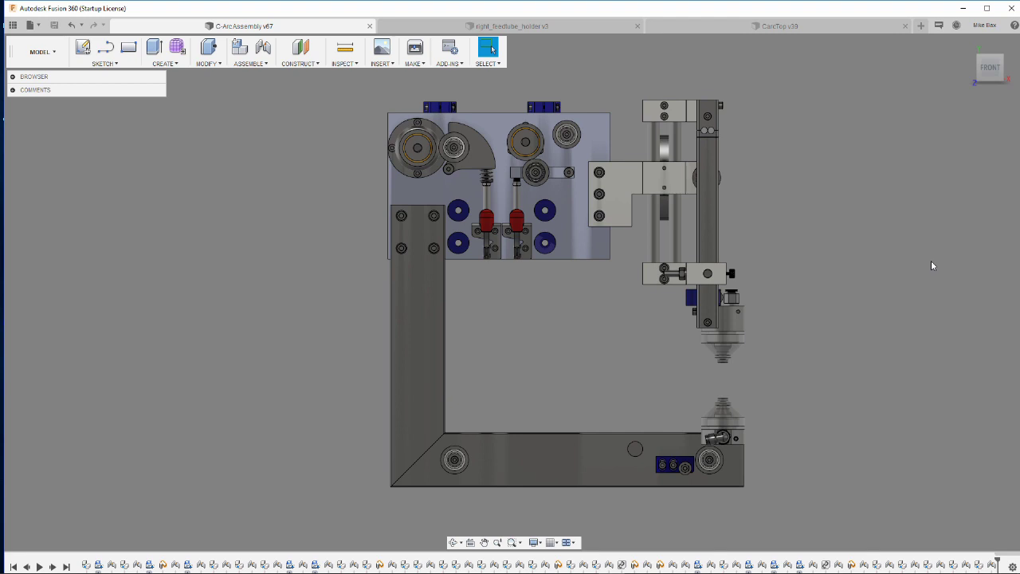
Examine the whole C-arm assembly and the split, cross-drilled upper end of the vertical square tube
key("F6")
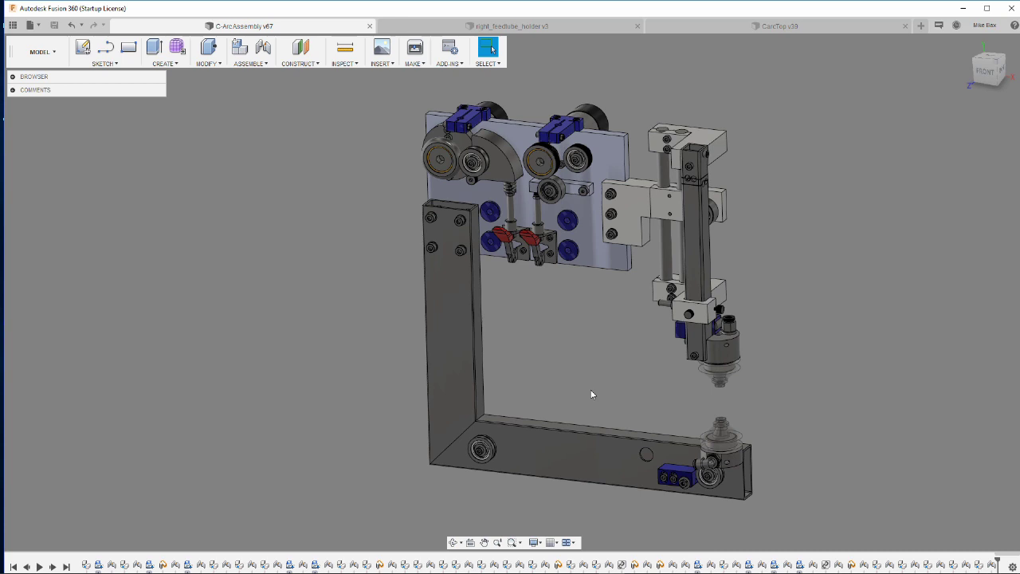
key("F6")
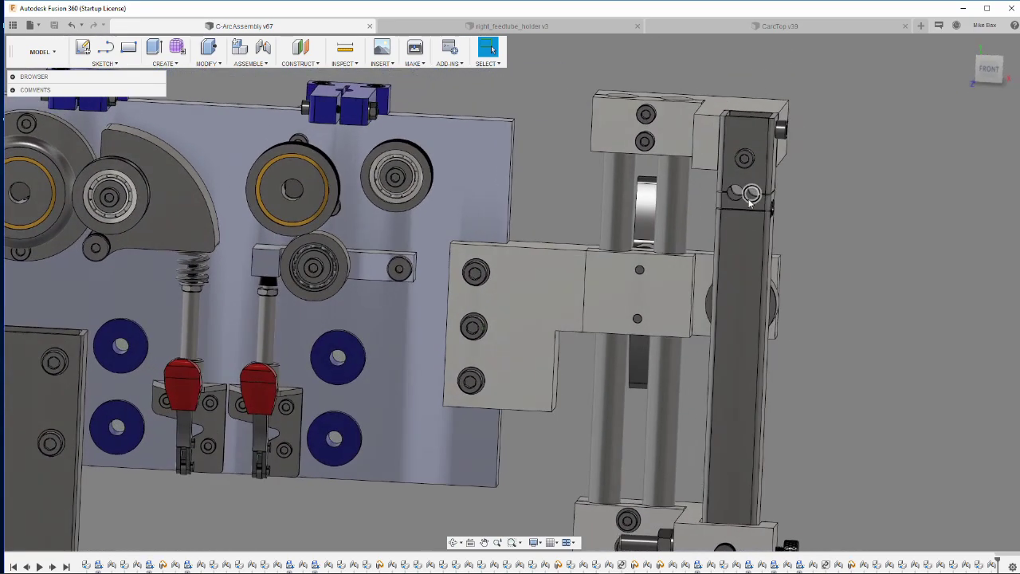
scroll(749, 193, "up", 10)
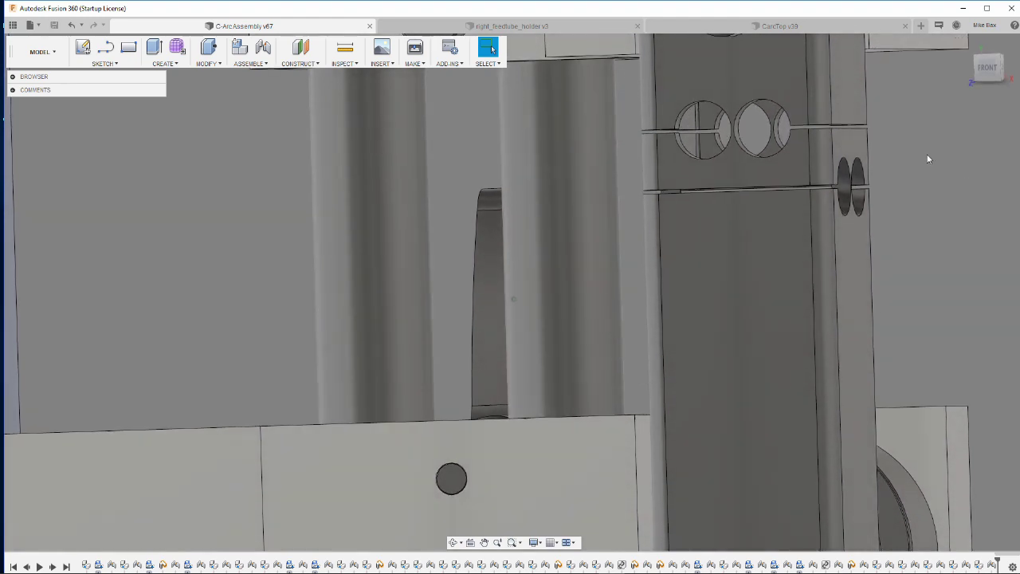
scroll(976, 210, "down", 3)
scroll(976, 210, "up", 3)
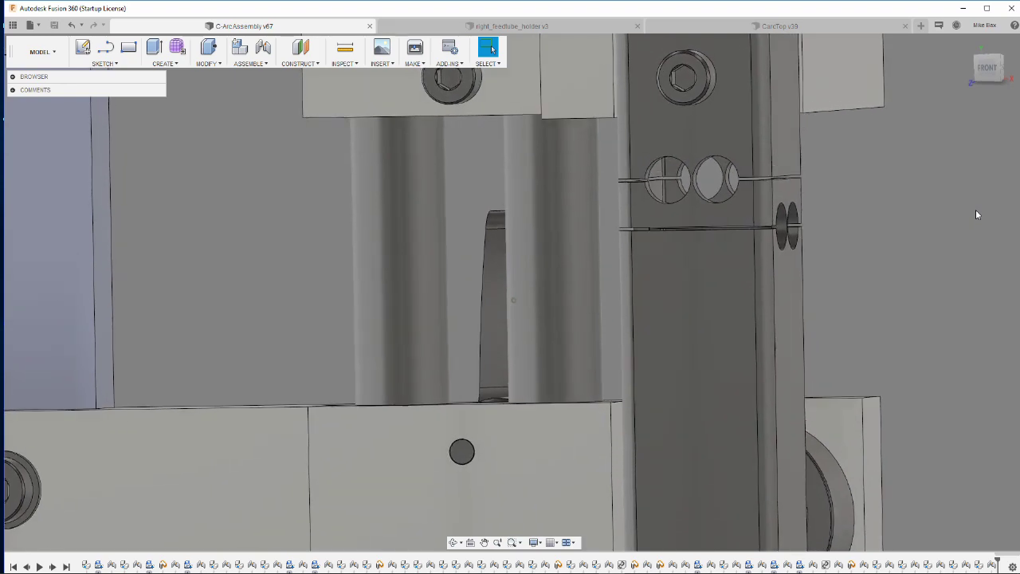
scroll(880, 199, "down", 5)
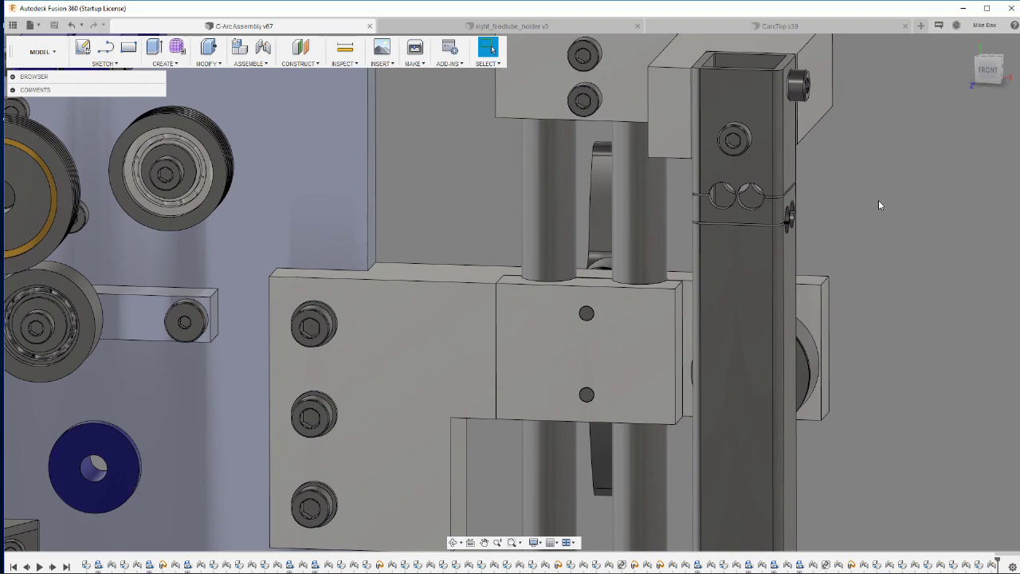
scroll(880, 205, "down", 5)
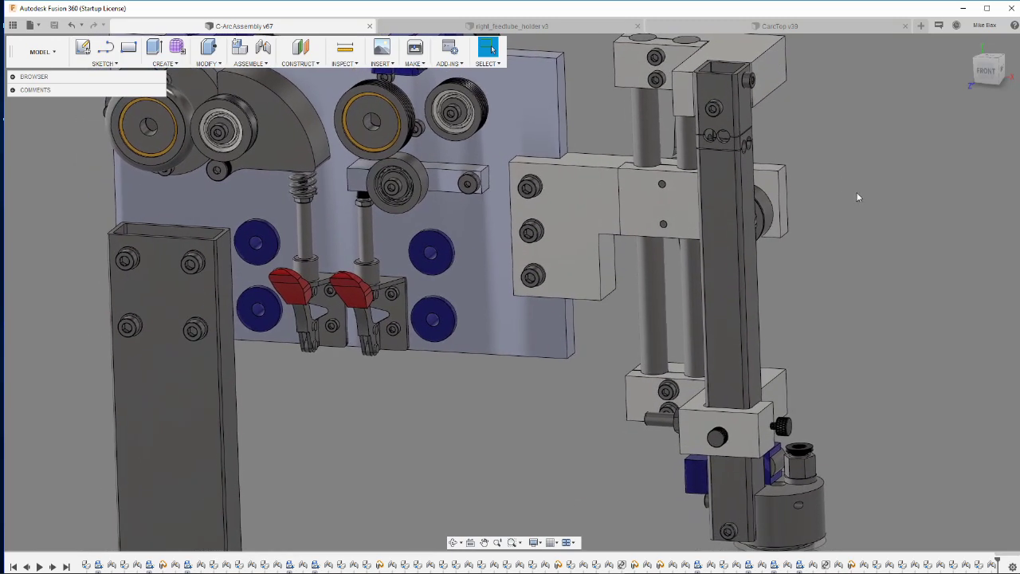
scroll(909, 420, "up", 5)
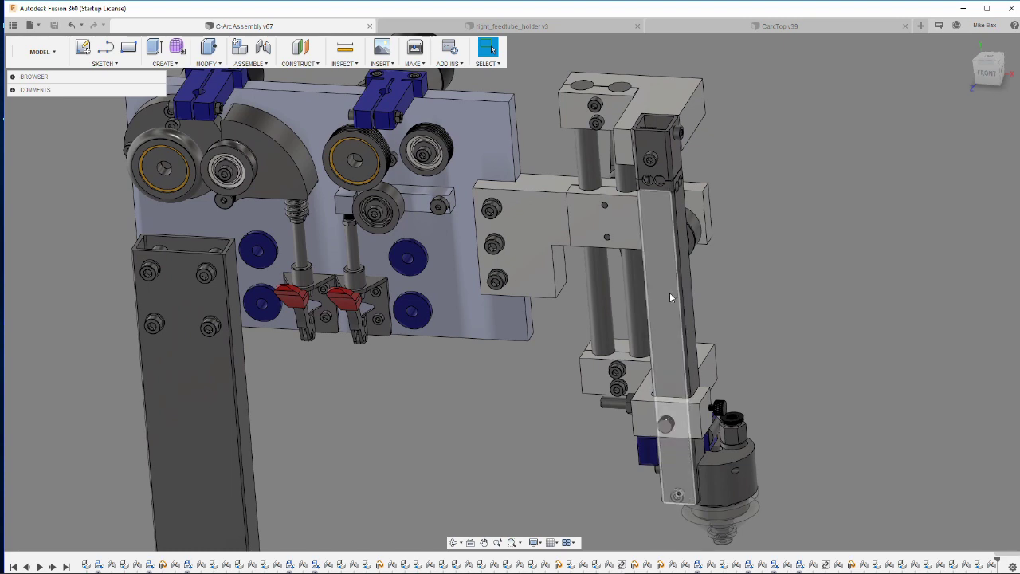
Slide the upper arm carriage upward along its twin guide rods, and inspect the clamping levers on its rear side
left_click_drag(670, 291, 732, 271)
middle_click_drag(732, 271, 491, 243, "shift")
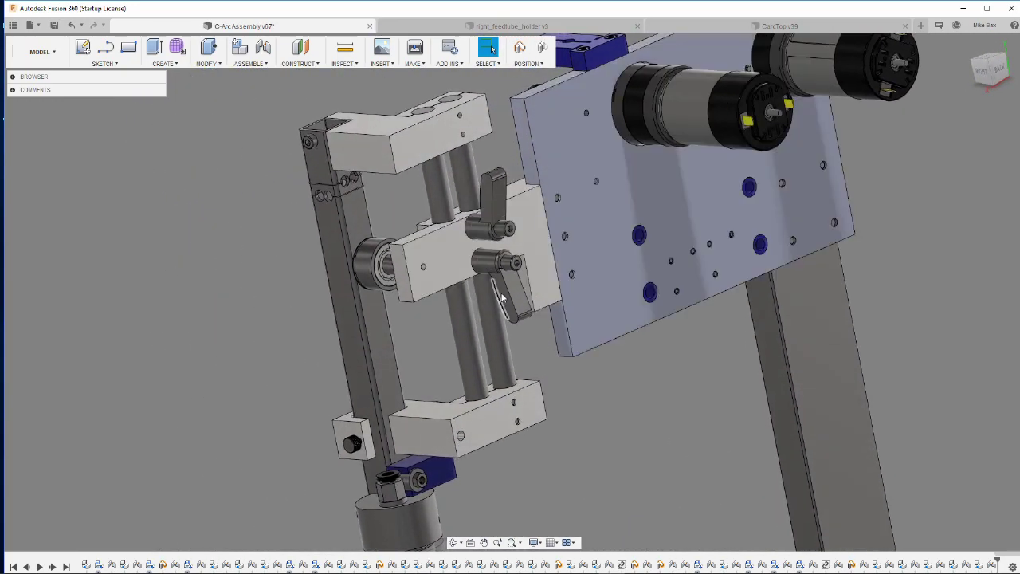
middle_click_drag(511, 309, 715, 334, "shift")
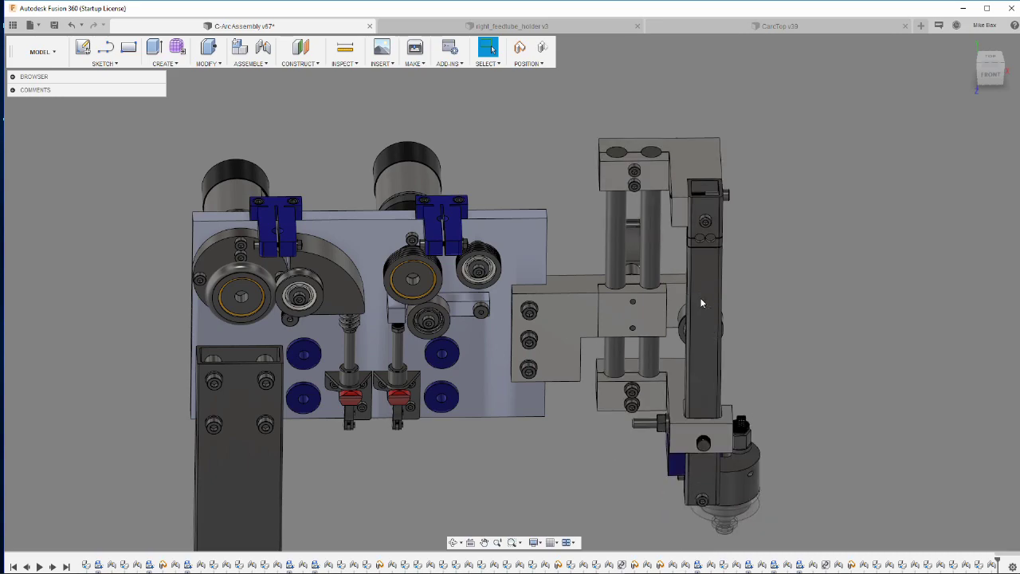
middle_click_drag(696, 292, 824, 407, "shift")
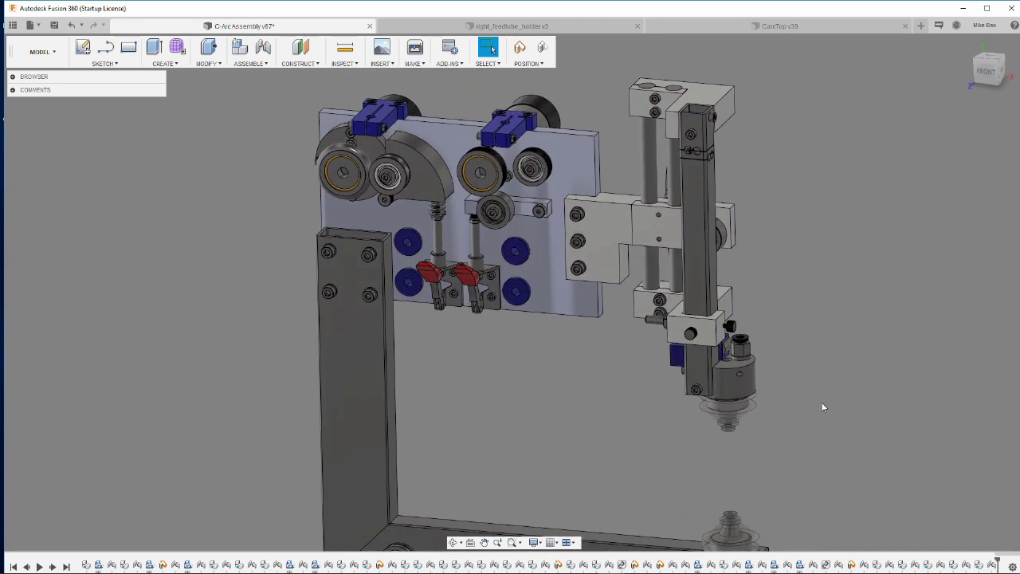
Examine the raised upper arm in relation to the C-shaped frame and the lower arm
key("F6")
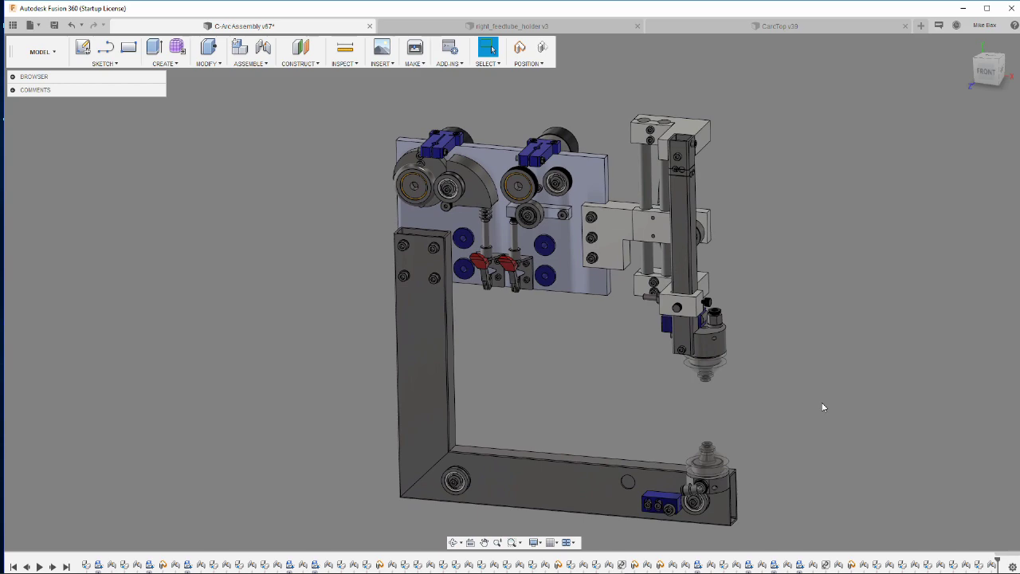
scroll(823, 408, "up", 5)
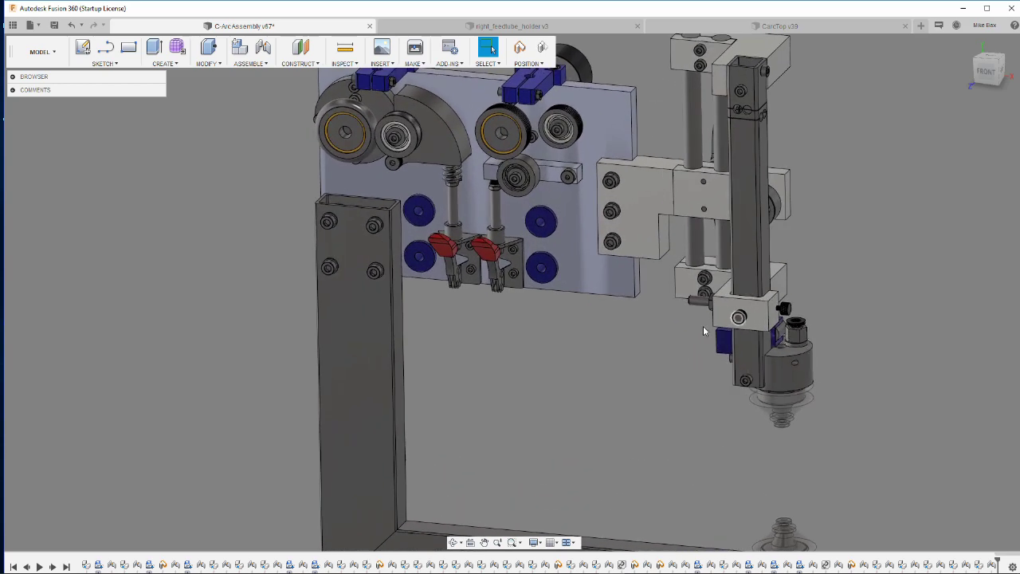
scroll(677, 325, "up", 1)
scroll(679, 322, "up", 1)
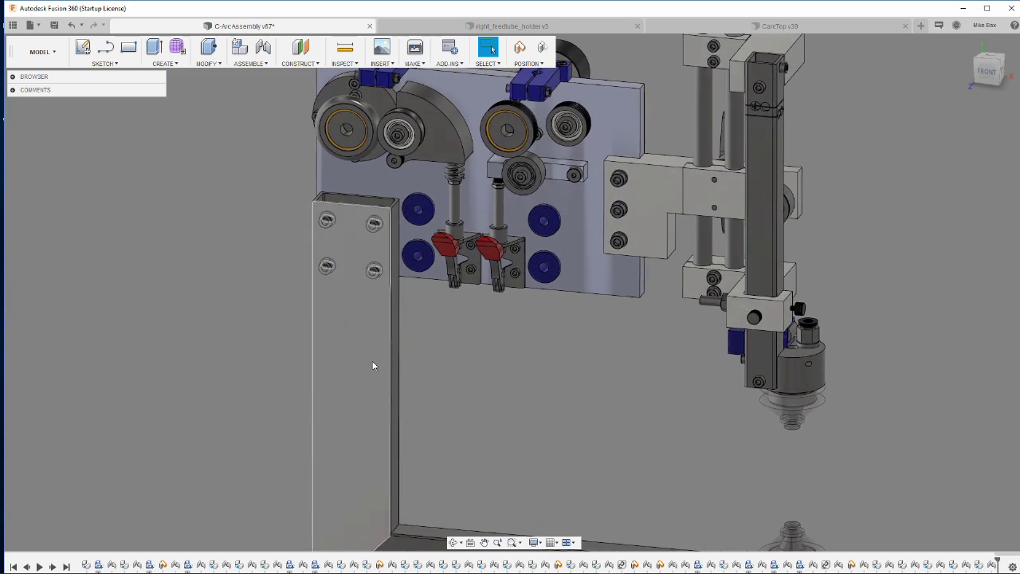
middle_click_drag(373, 366, 483, 239, "shift")
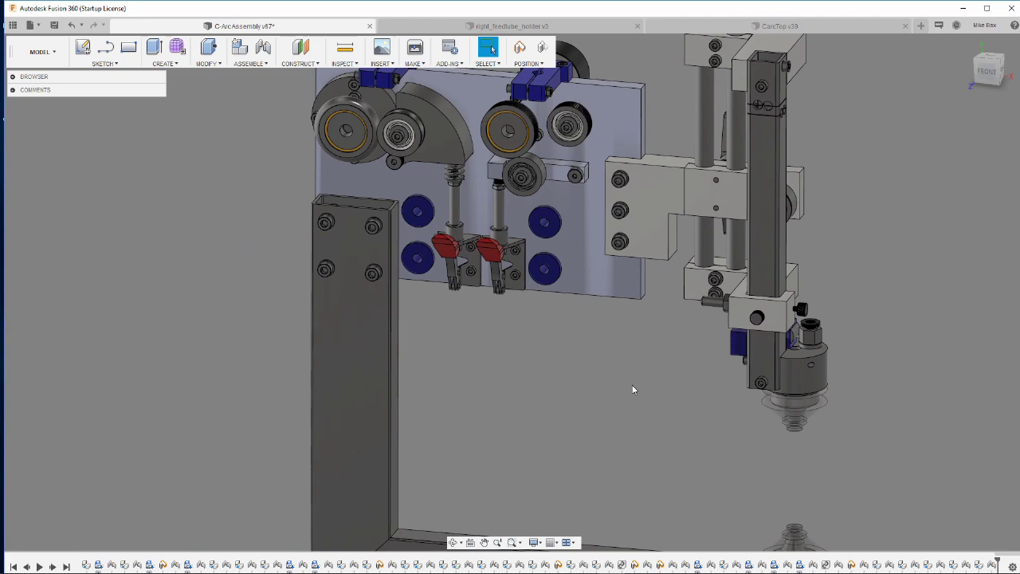
key("F6")
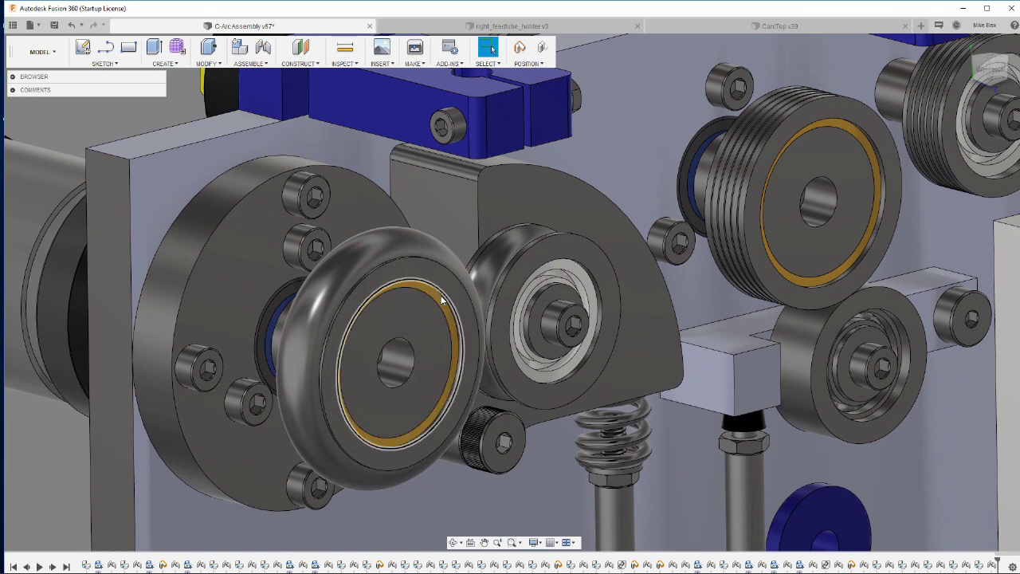
Examine the drive wheels, pinch rollers, spring-loaded quadrant lever and red toggle clamps on the mounting plate
scroll(423, 301, "down", 5)
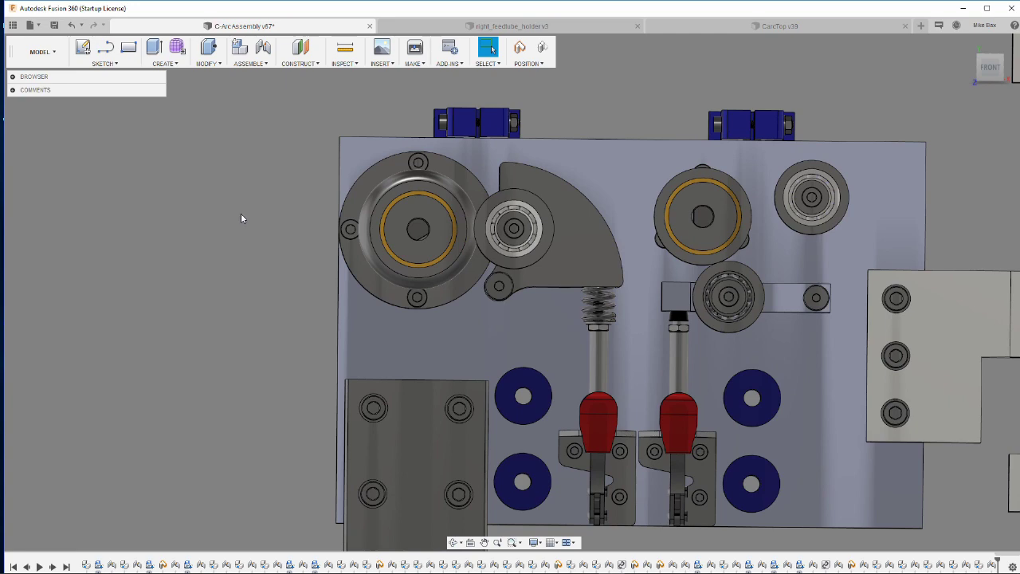
scroll(241, 217, "up", 2)
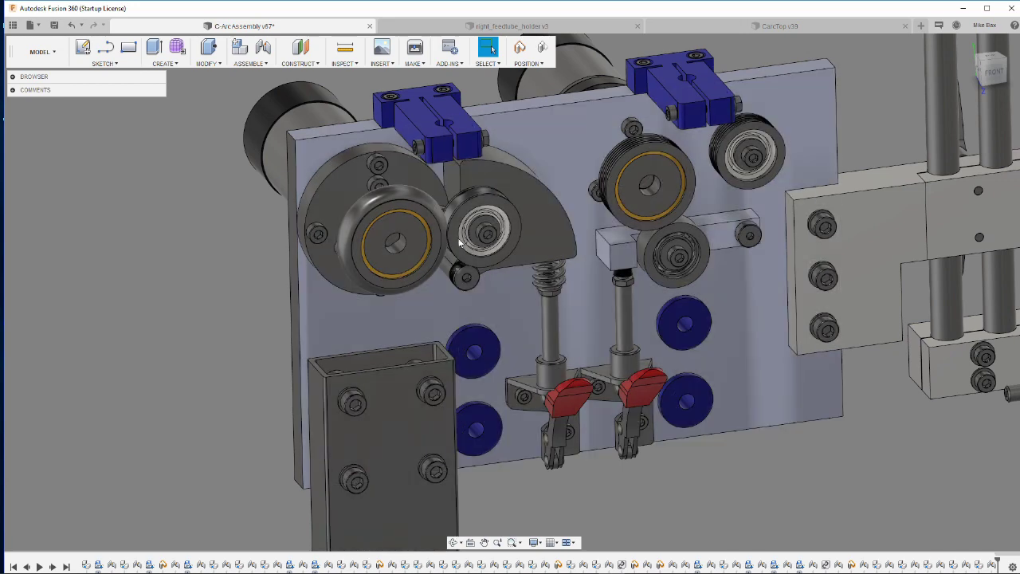
middle_click_drag(456, 216, 510, 303, "shift")
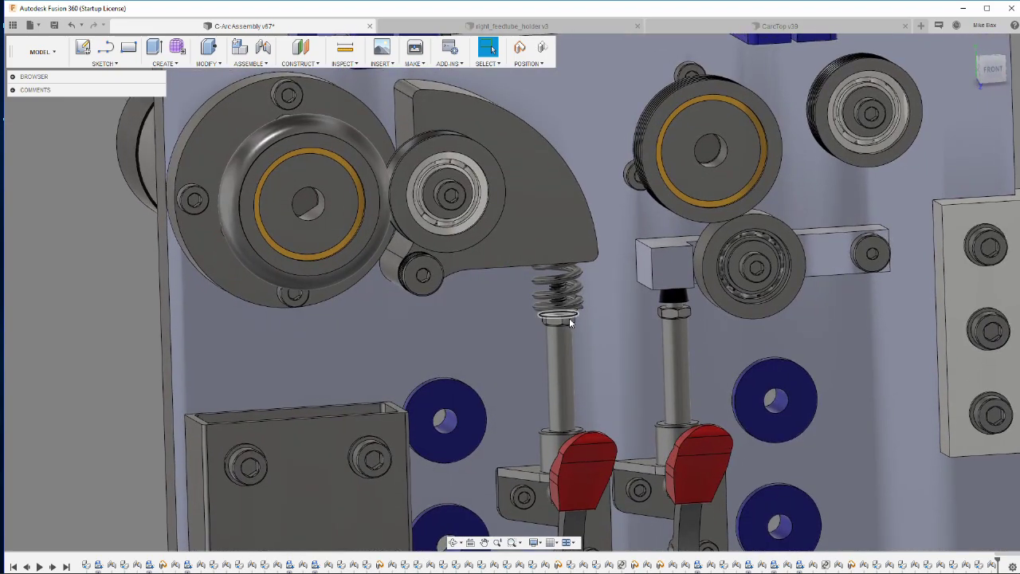
scroll(568, 316, "down", 3)
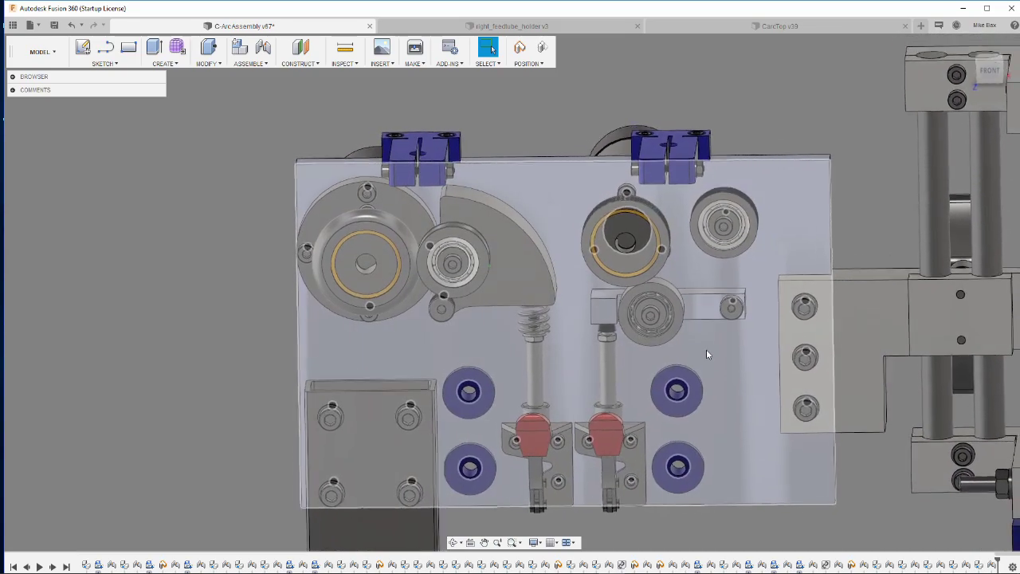
scroll(518, 295, "up", 5)
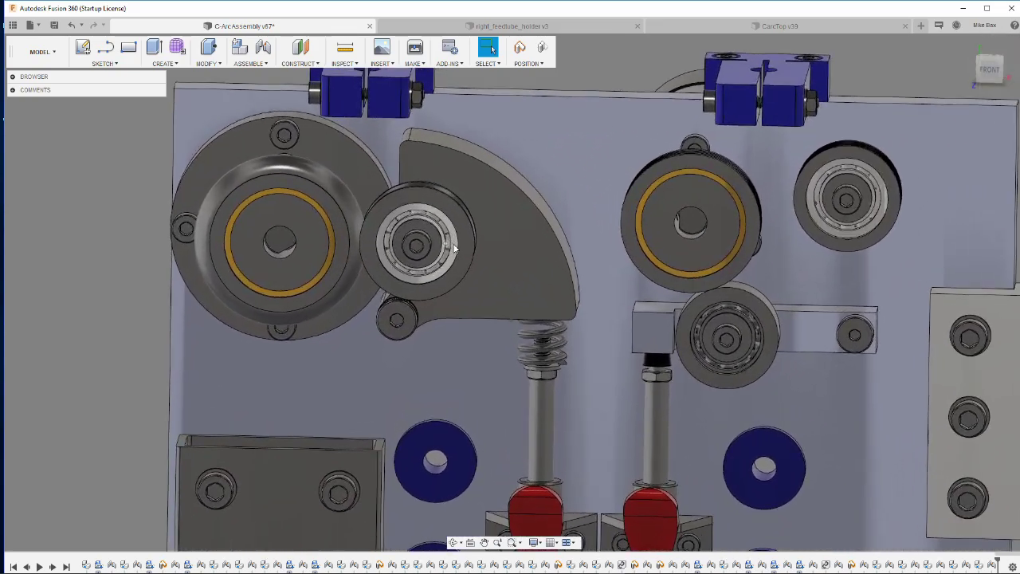
scroll(455, 250, "up", 2)
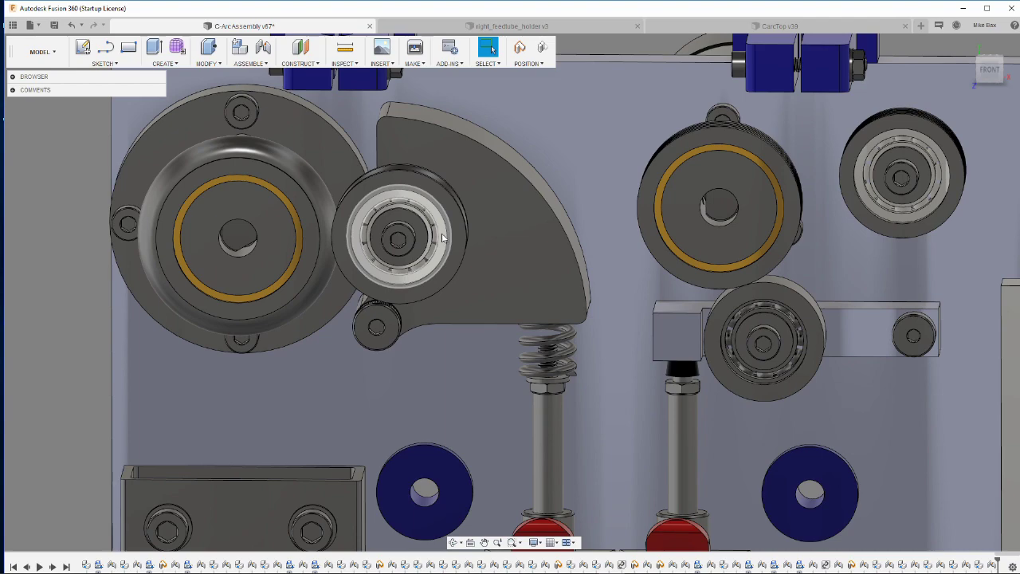
scroll(442, 238, "down", 8)
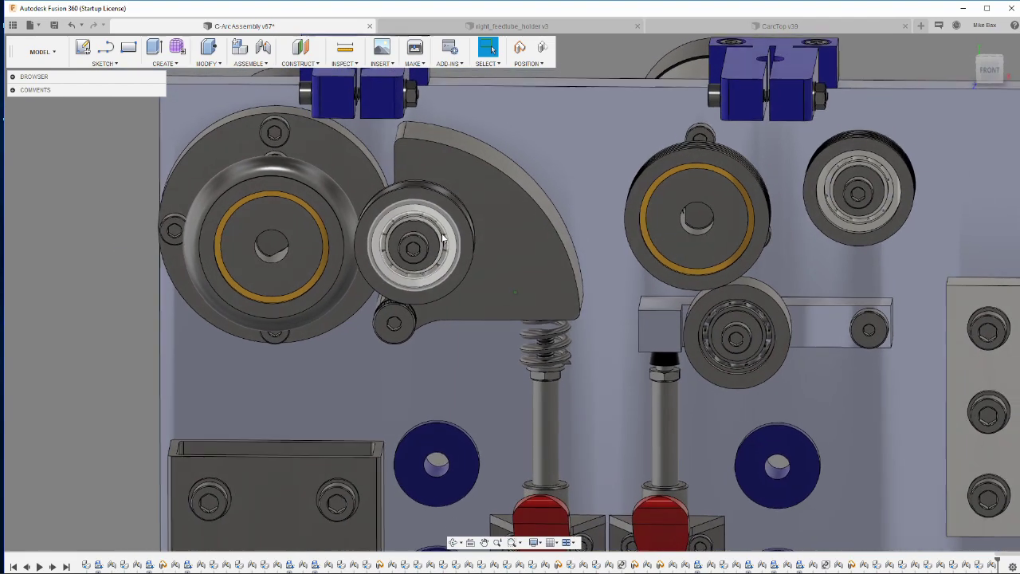
scroll(417, 275, "down", 3)
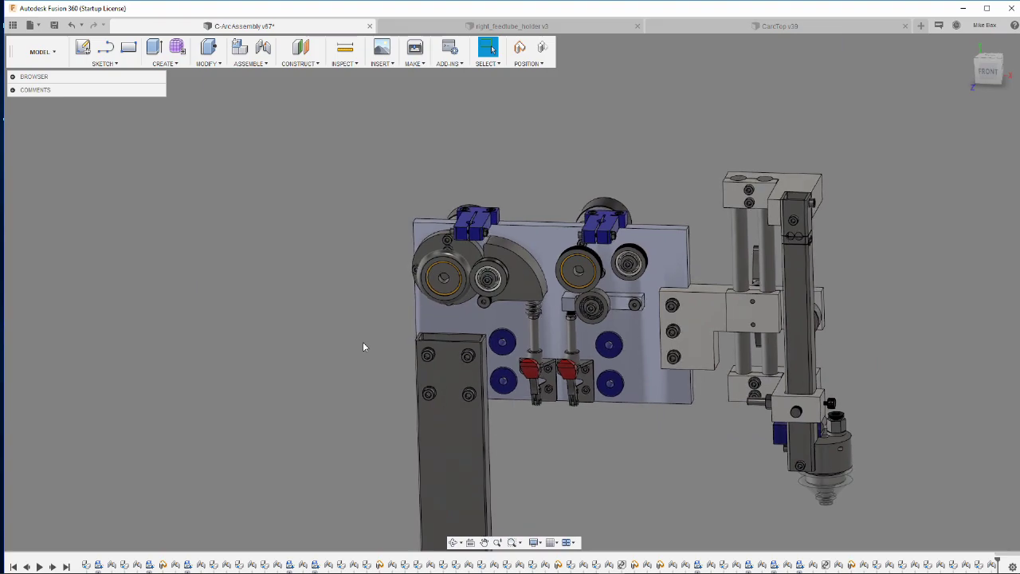
middle_click_drag(363, 341, 371, 339, "shift")
scroll(372, 333, "up", 8)
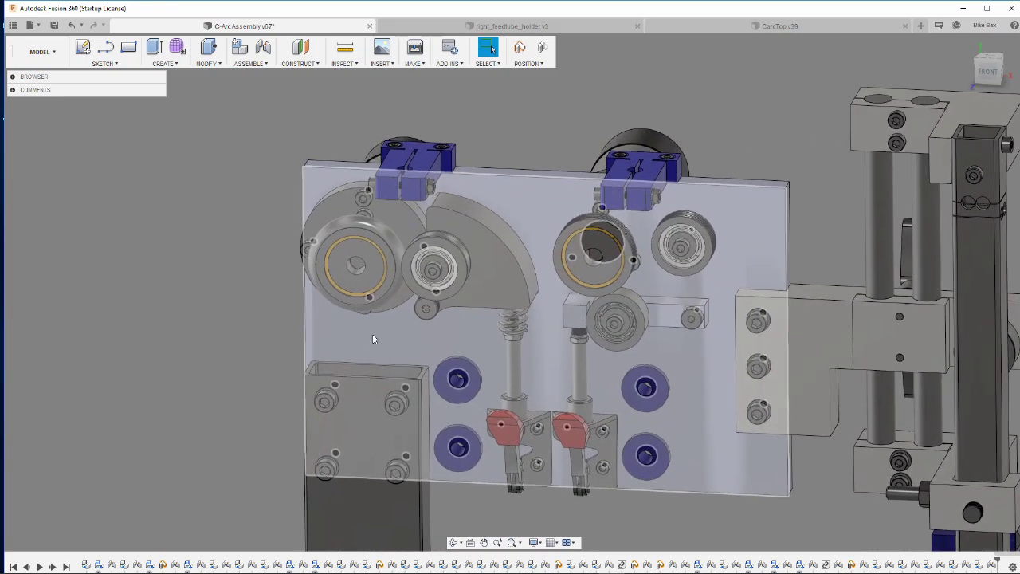
scroll(376, 338, "up", 4)
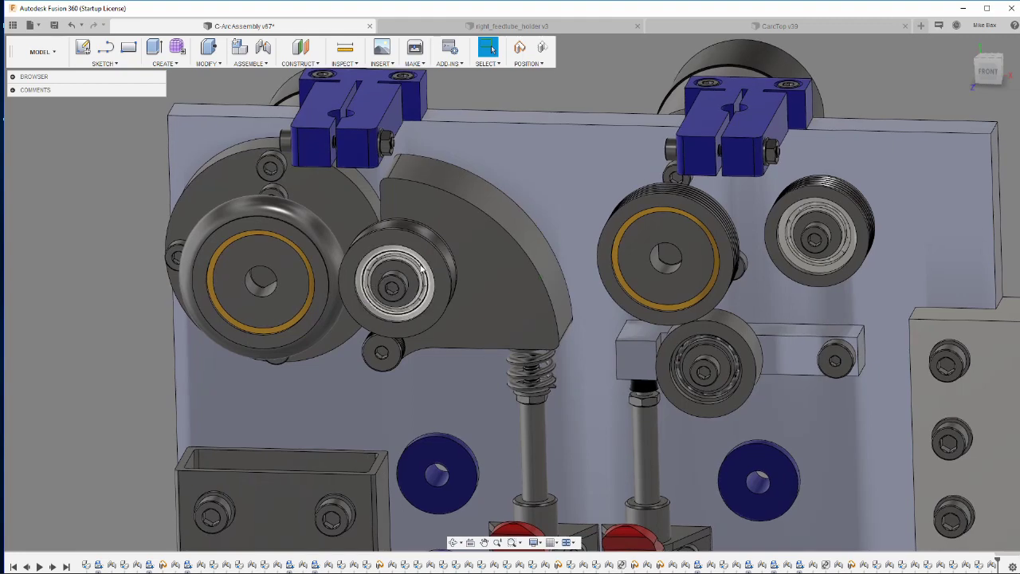
scroll(423, 270, "up", 2)
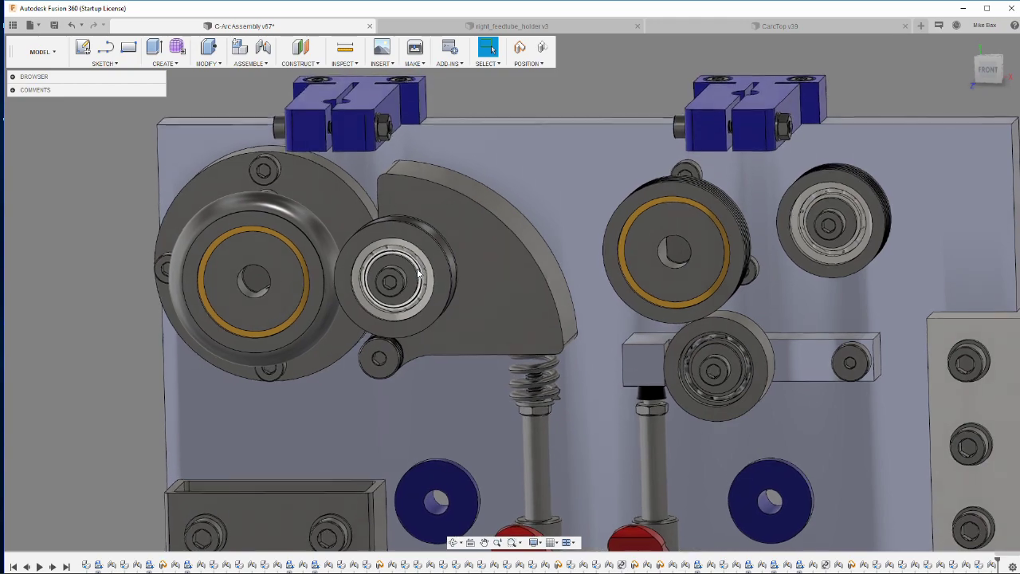
scroll(406, 294, "down", 3)
scroll(404, 298, "down", 2)
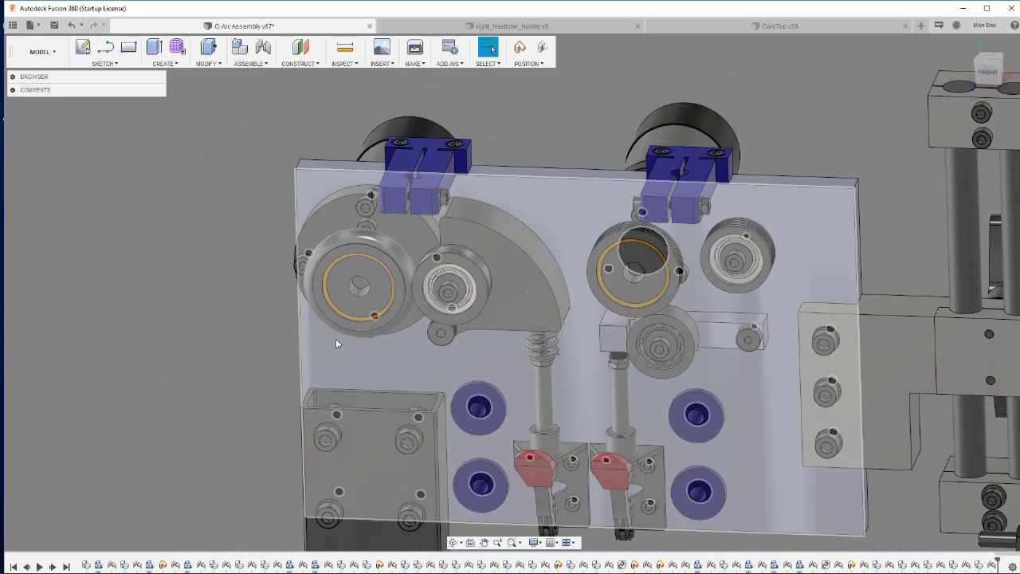